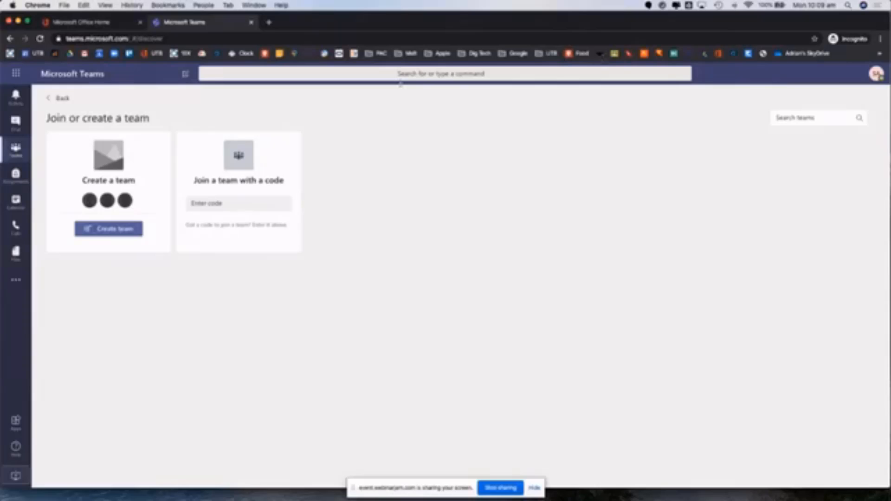
Step: Create a Class team named "AISSA DELETE" with the description "Demo"
{"action": "left_click", "coordinate": [104, 230]}
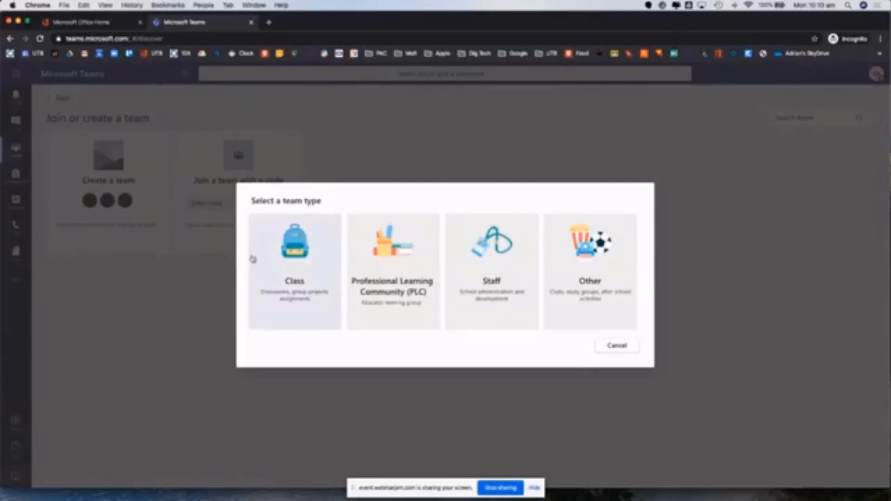
{"action": "left_click", "coordinate": [279, 285]}
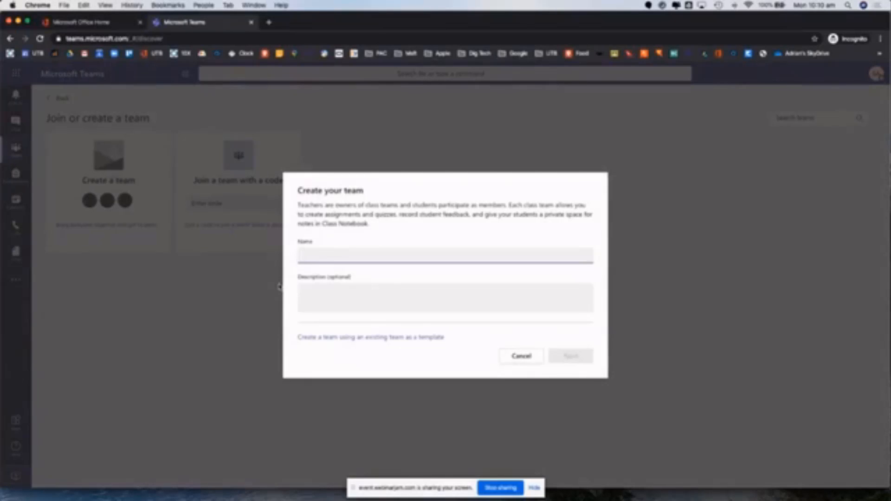
{"action": "type", "text": "AHISA"}
{"action": "type", "text": " DELET"}
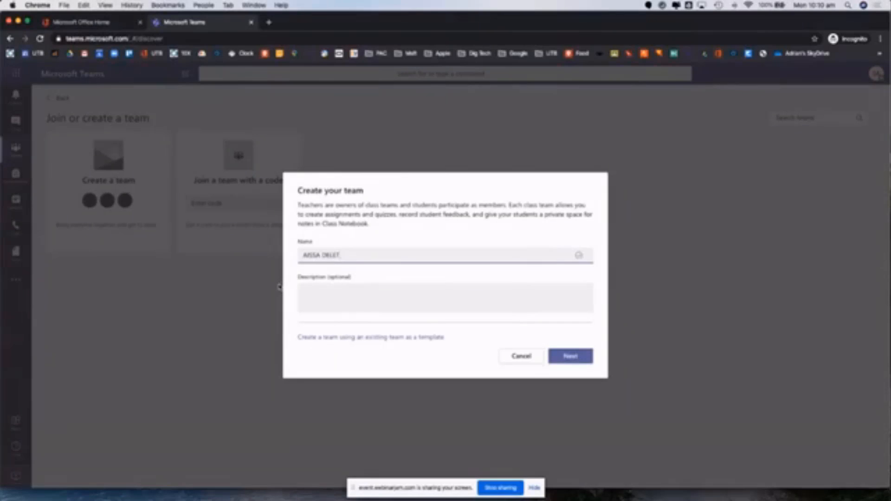
{"action": "key", "text": "BackSpace"}
{"action": "key", "text": "BackSpace"}
{"action": "type", "text": "ETE"}
{"action": "left_click", "coordinate": [319, 291]}
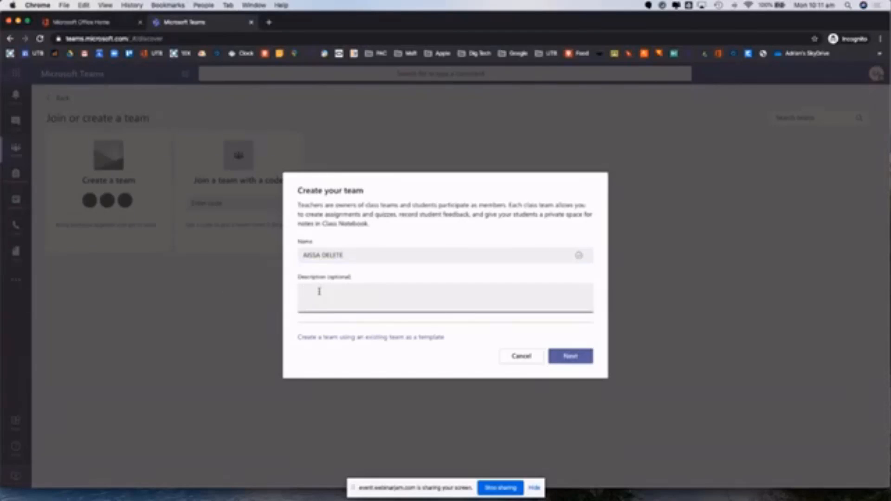
{"action": "type", "text": "Demo"}
{"action": "left_click", "coordinate": [578, 359]}
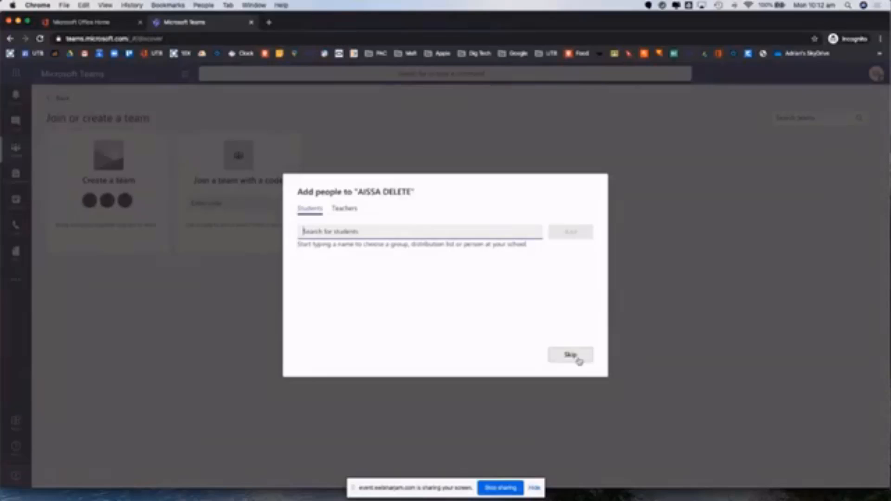
Step: Select three students for the team: the first two students matching "al" and the student matching "v"
{"action": "type", "text": "al"}
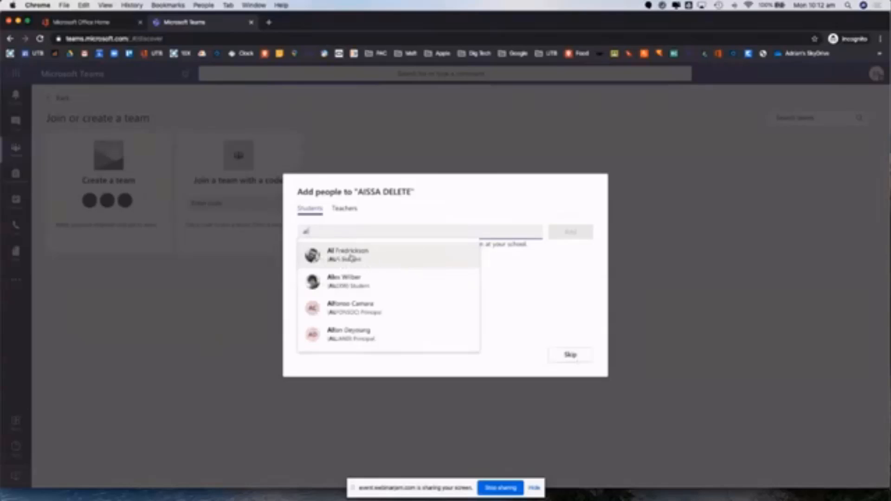
{"action": "left_click", "coordinate": [347, 256]}
{"action": "type", "text": "al"}
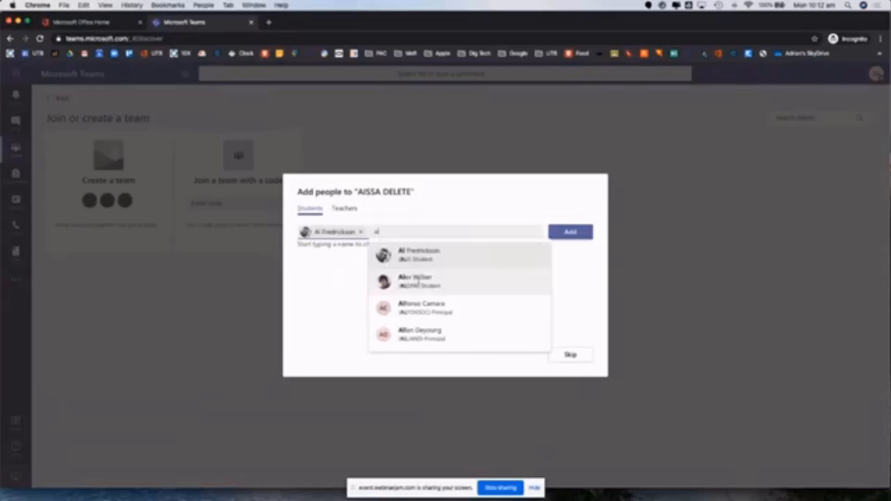
{"action": "left_click", "coordinate": [417, 284]}
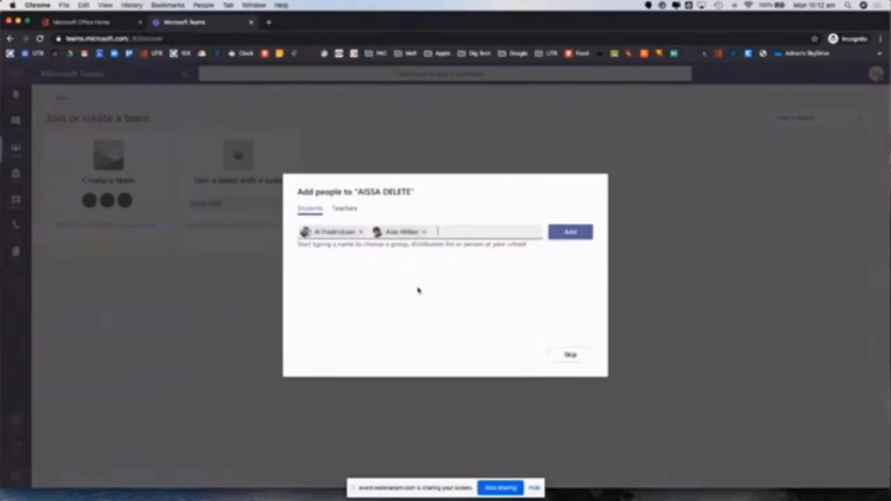
{"action": "type", "text": "v"}
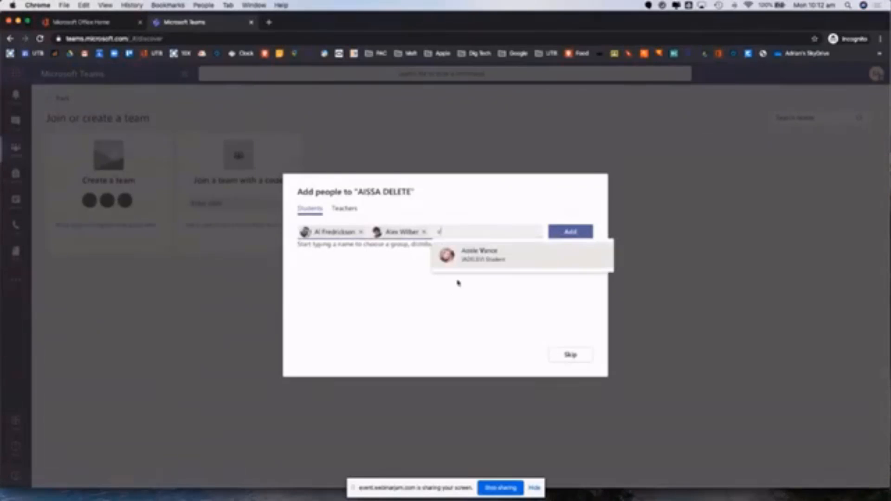
{"action": "left_click", "coordinate": [472, 259]}
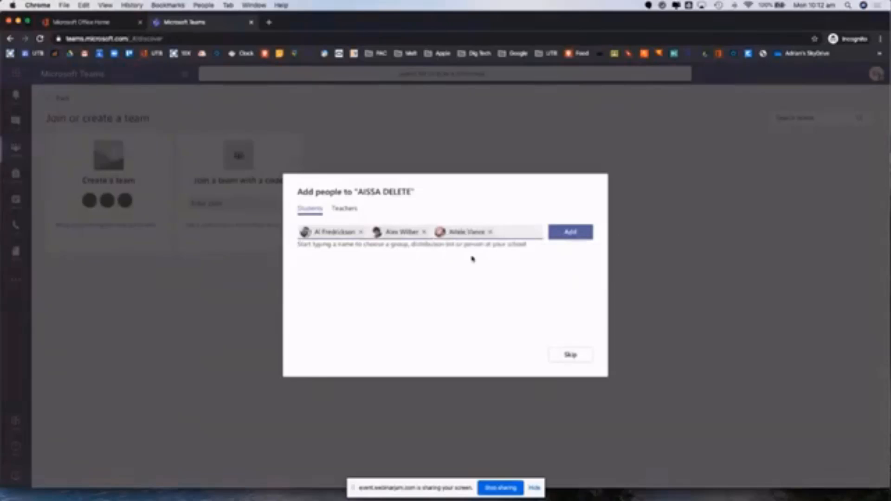
Step: Select two more people for the student list, the second and third matches for "j"
{"action": "type", "text": "je"}
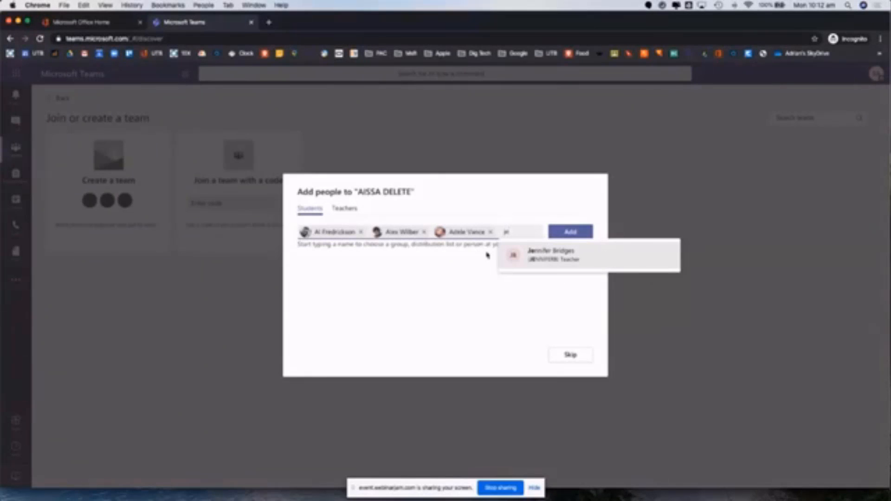
{"action": "key", "text": "BackSpace"}
{"action": "key", "text": "BackSpace"}
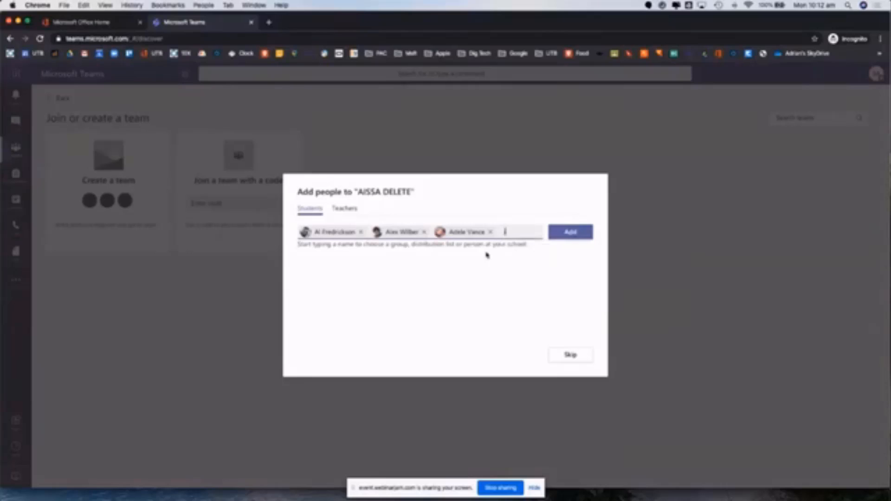
{"action": "type", "text": "j"}
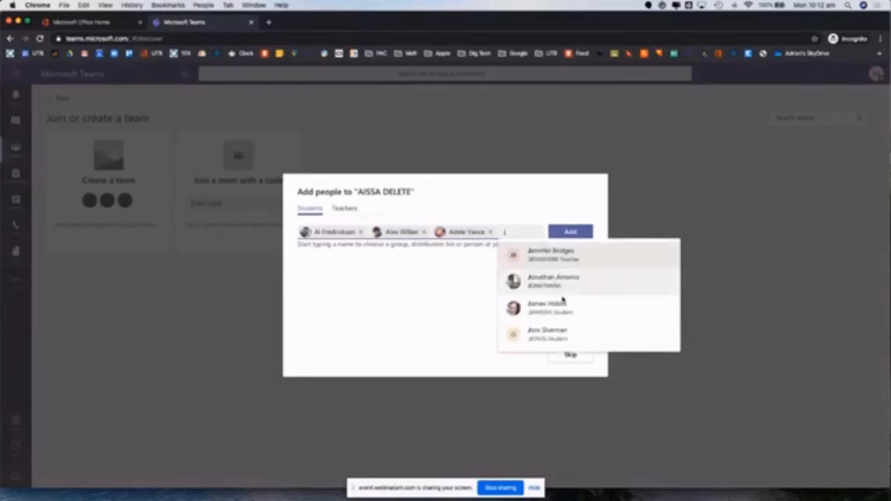
{"action": "left_click", "coordinate": [552, 282]}
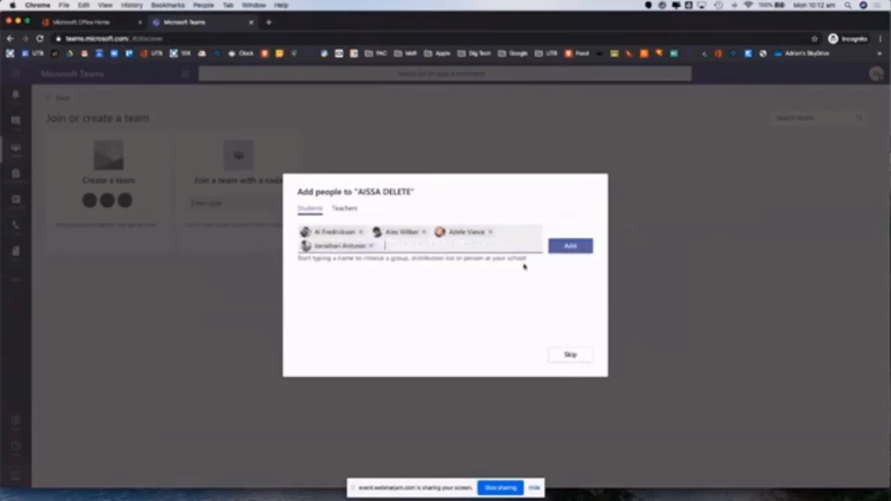
{"action": "type", "text": "j"}
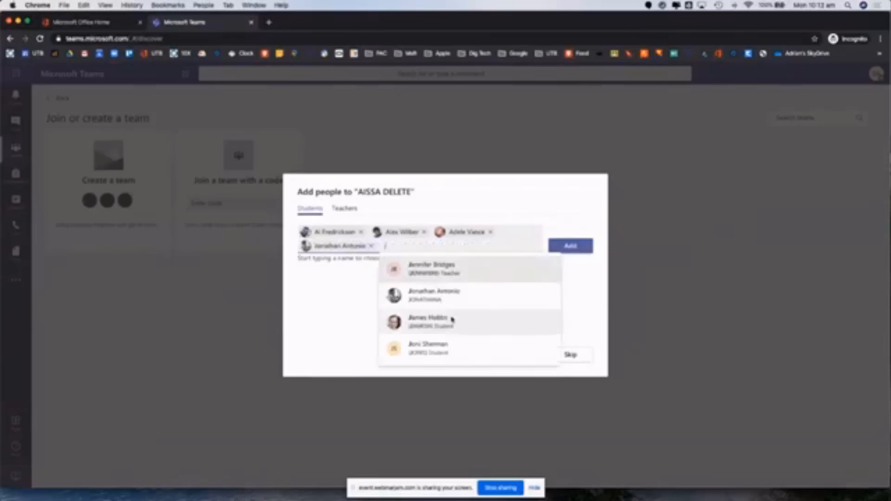
{"action": "left_click", "coordinate": [452, 319]}
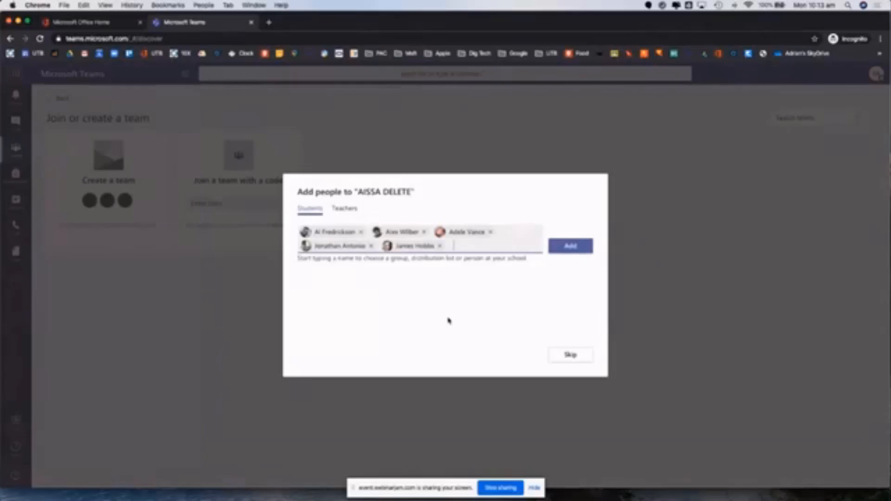
Step: Add the second principal matching "A" to the team as a teacher and finish adding people
{"action": "left_click", "coordinate": [343, 208]}
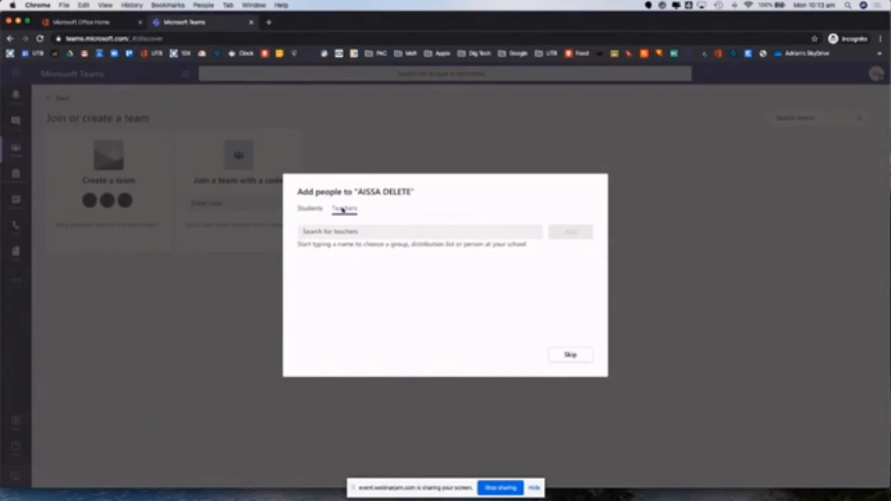
{"action": "left_click", "coordinate": [319, 233]}
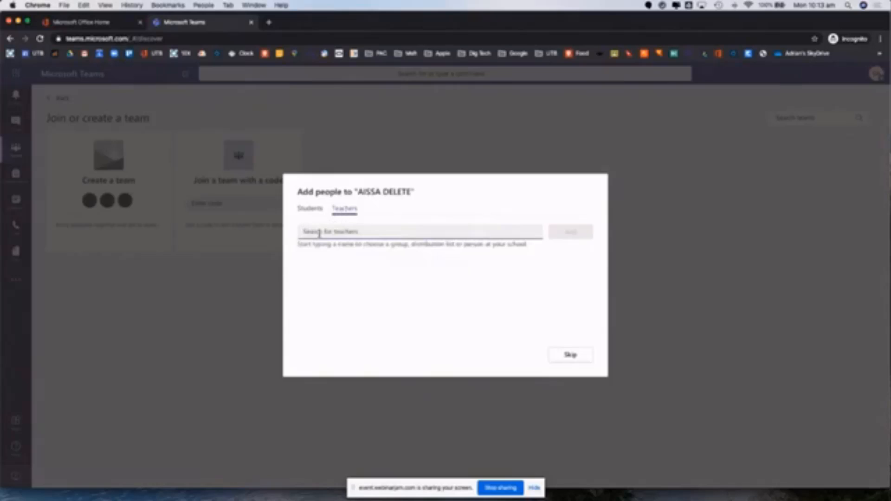
{"action": "type", "text": "A"}
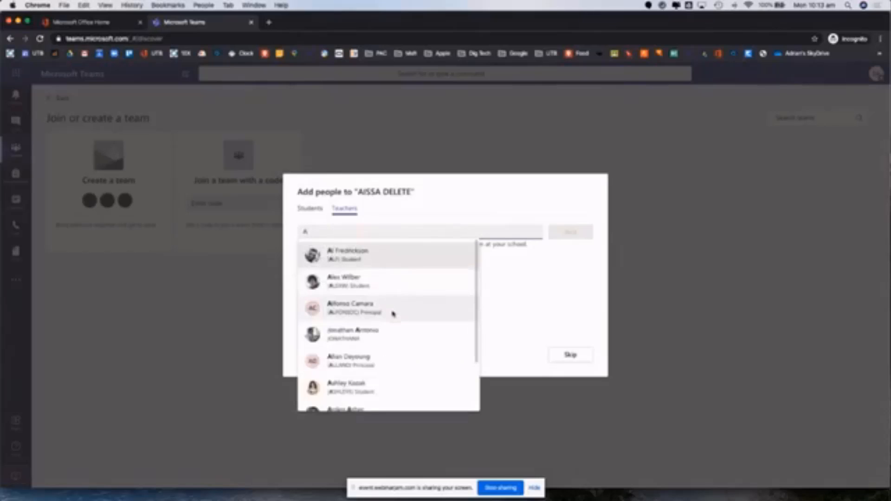
{"action": "scroll", "coordinate": [393, 313], "scroll_direction": "down", "scroll_amount": 3}
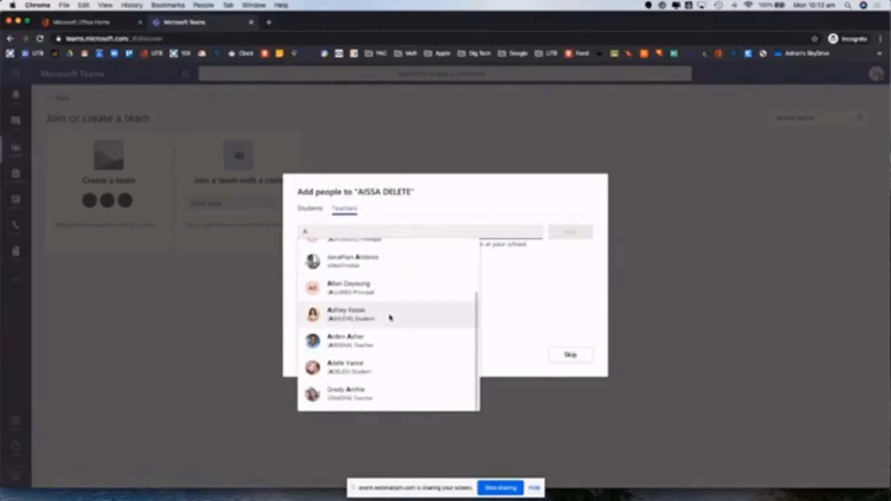
{"action": "scroll", "coordinate": [389, 316], "scroll_direction": "up", "scroll_amount": 2}
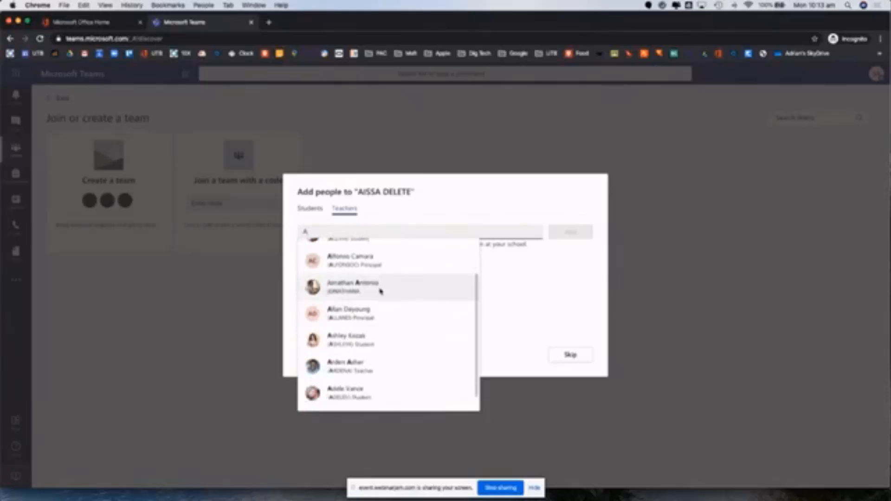
{"action": "left_click", "coordinate": [370, 314]}
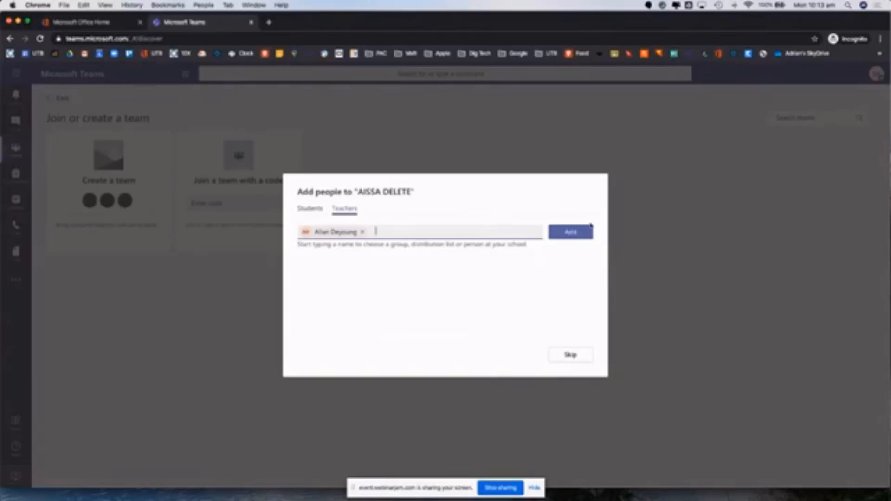
{"action": "left_click", "coordinate": [577, 232]}
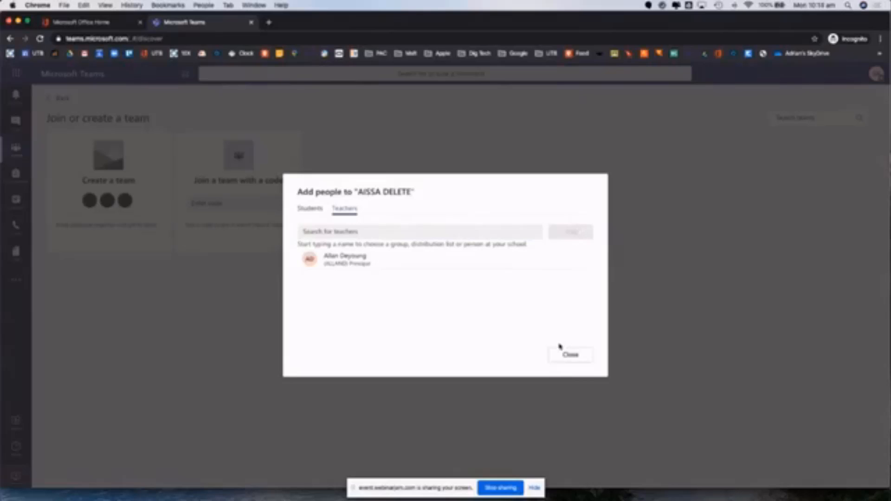
{"action": "left_click", "coordinate": [571, 355]}
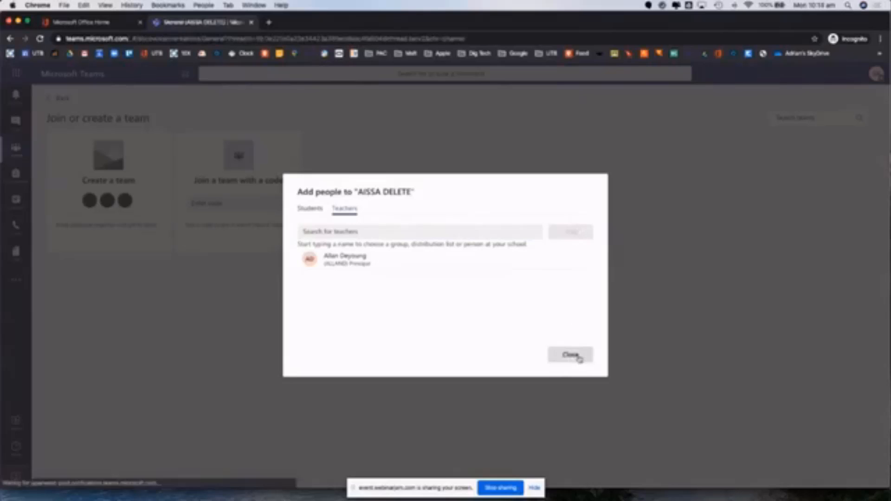